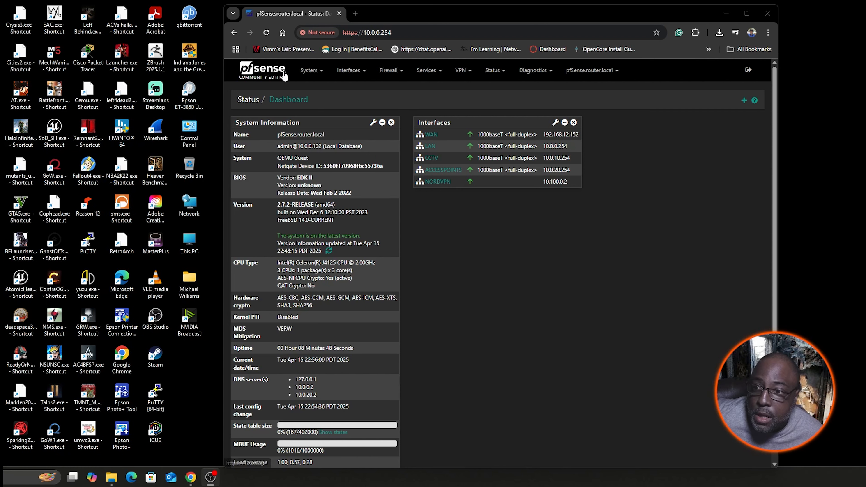
# - Start a new VLAN in the interface assignments with re0 - lan as its parent interface
pyautogui.click(352, 73)
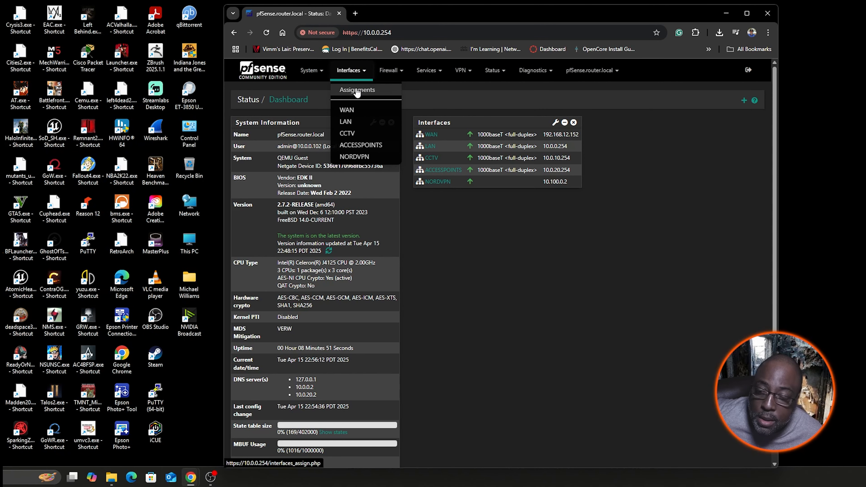
pyautogui.click(356, 89)
pyautogui.click(419, 128)
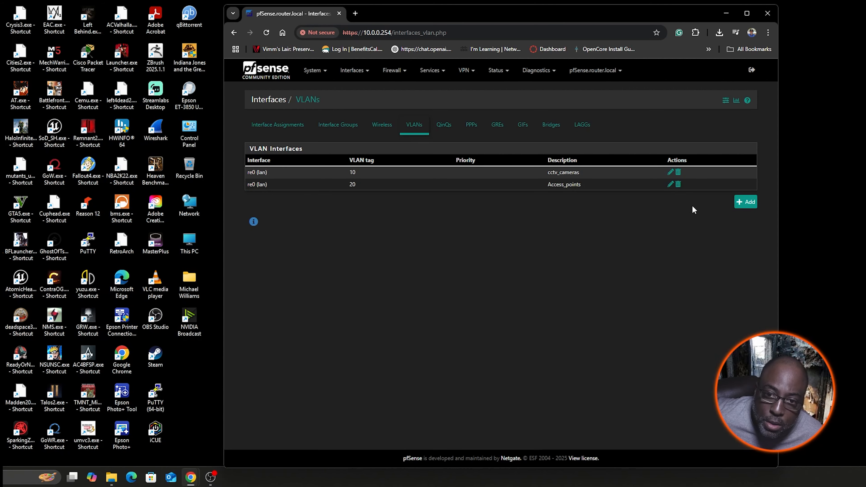
pyautogui.click(748, 203)
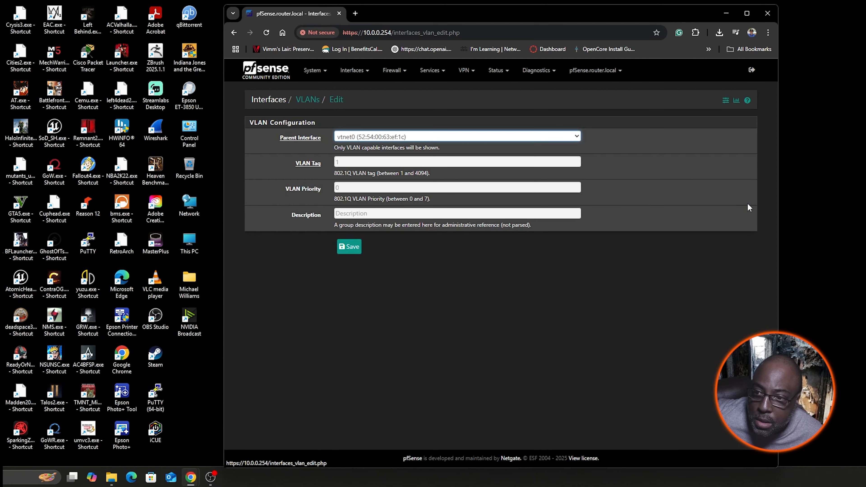
pyautogui.click(576, 137)
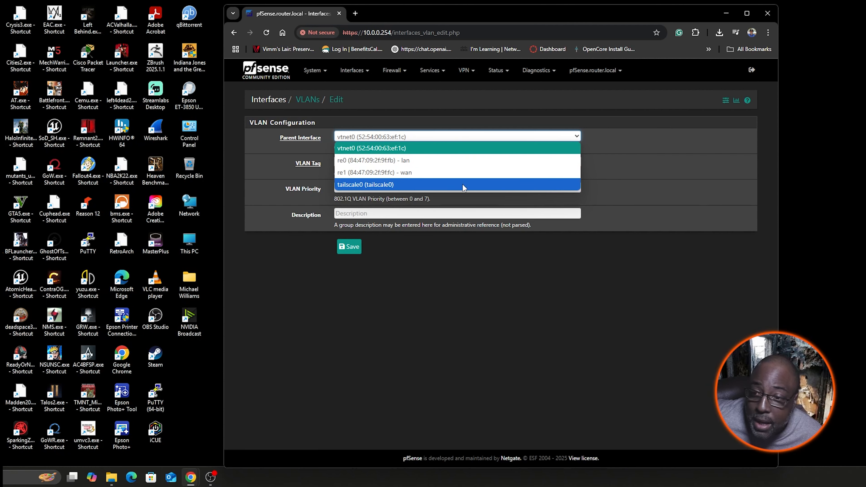
pyautogui.click(398, 161)
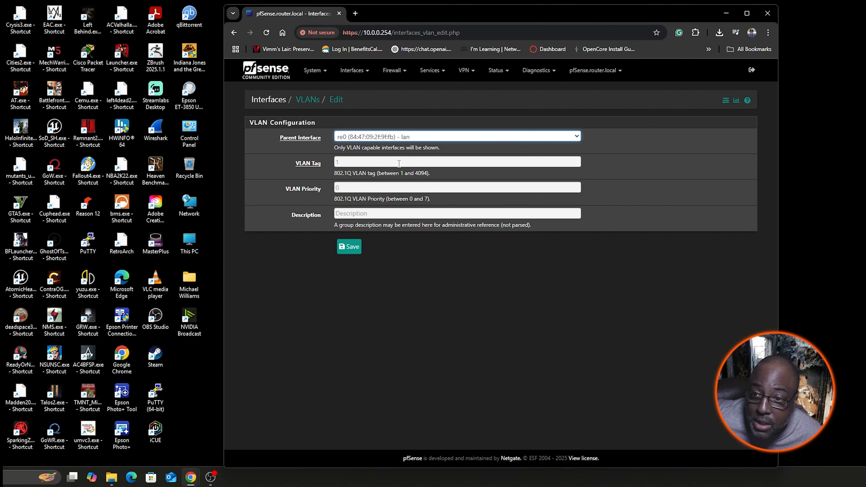
# - Give the new VLAN tag 30 and the description "test vlan", and save it
pyautogui.click(353, 160)
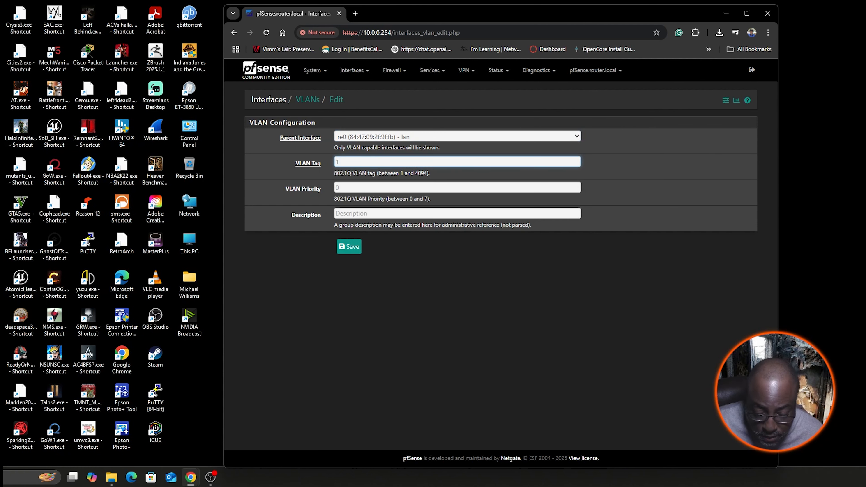
pyautogui.write('30')
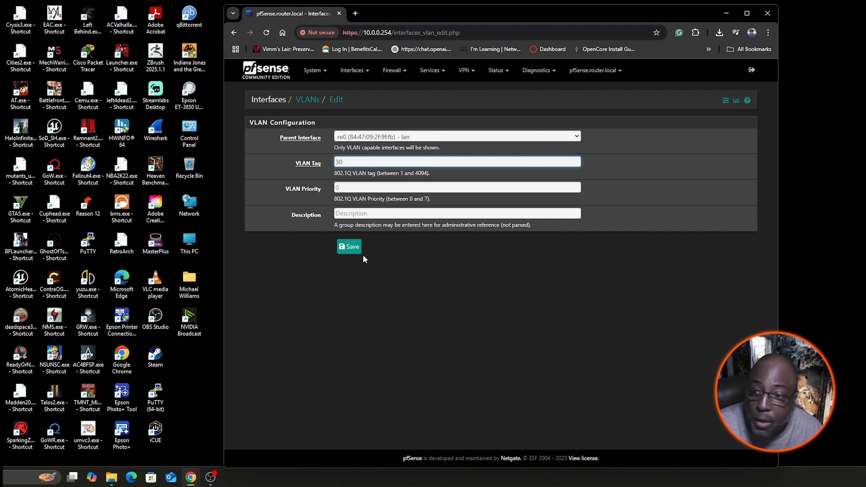
pyautogui.click(369, 217)
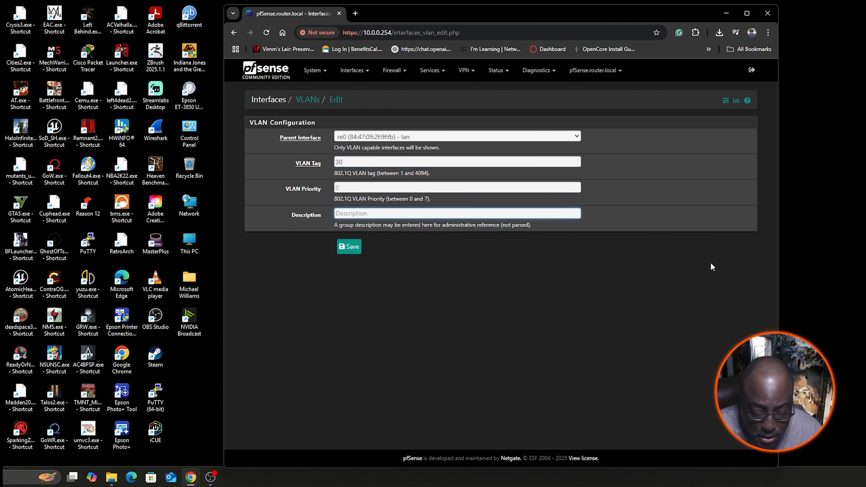
pyautogui.write('test')
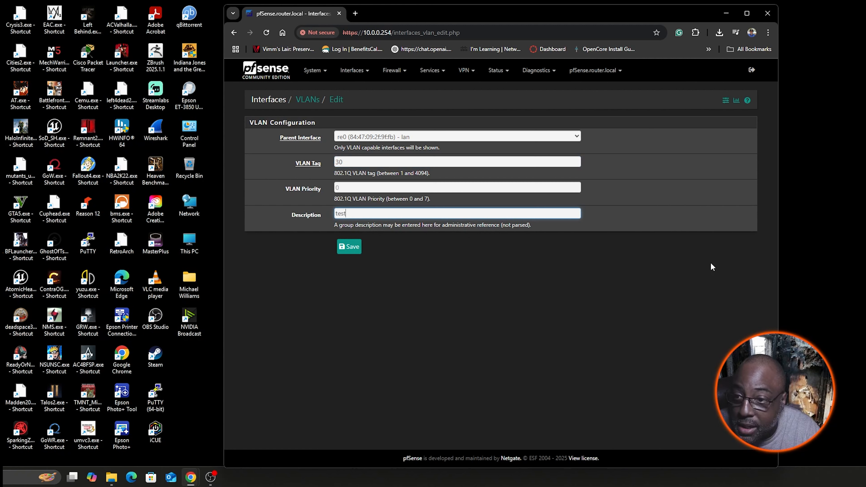
pyautogui.write(' vlan')
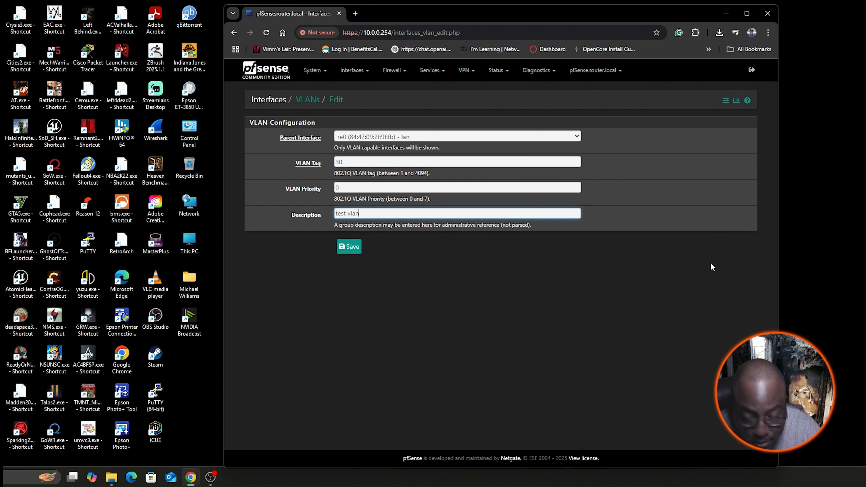
pyautogui.click(354, 251)
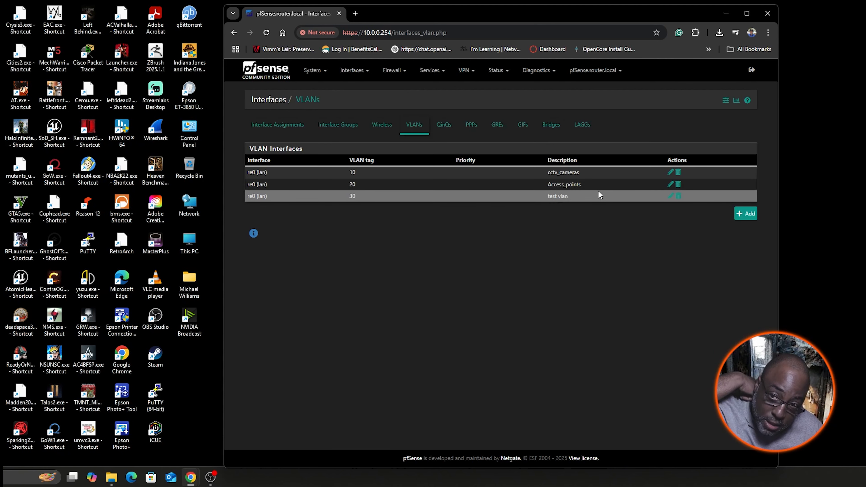
# - Add the network port "VLAN 30 on re0 - lan (test vlan)" as a new interface in the interface assignments
pyautogui.click(279, 132)
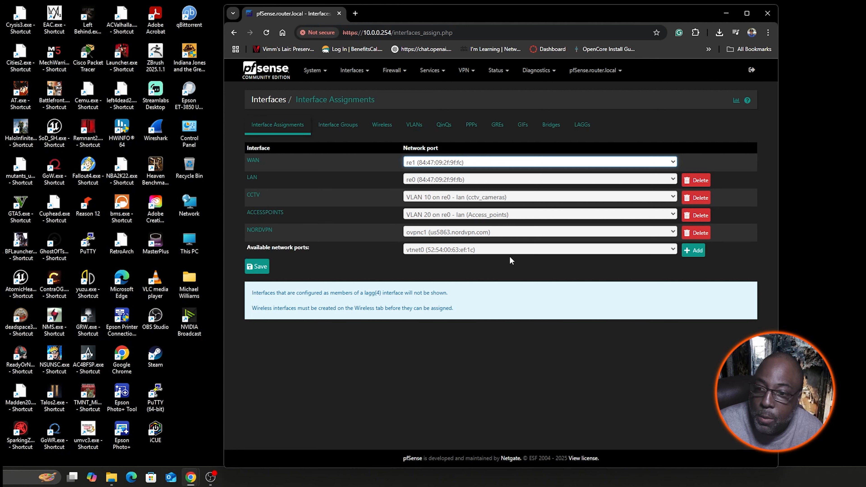
pyautogui.click(673, 250)
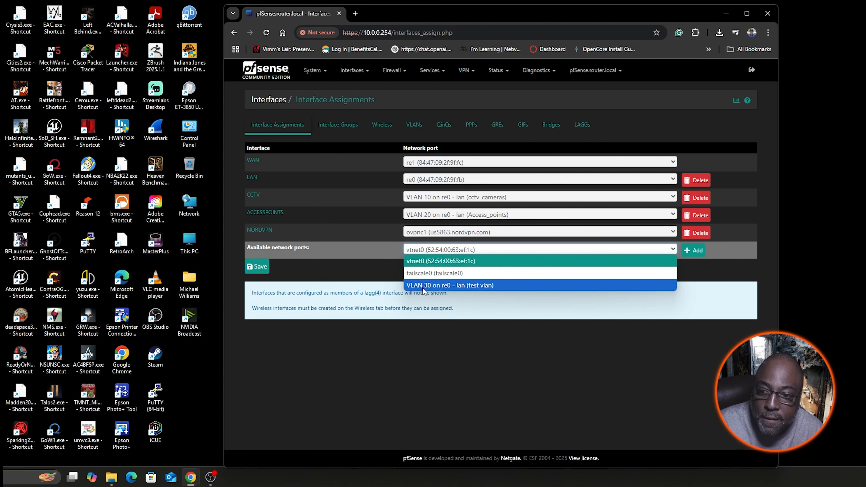
pyautogui.click(441, 285)
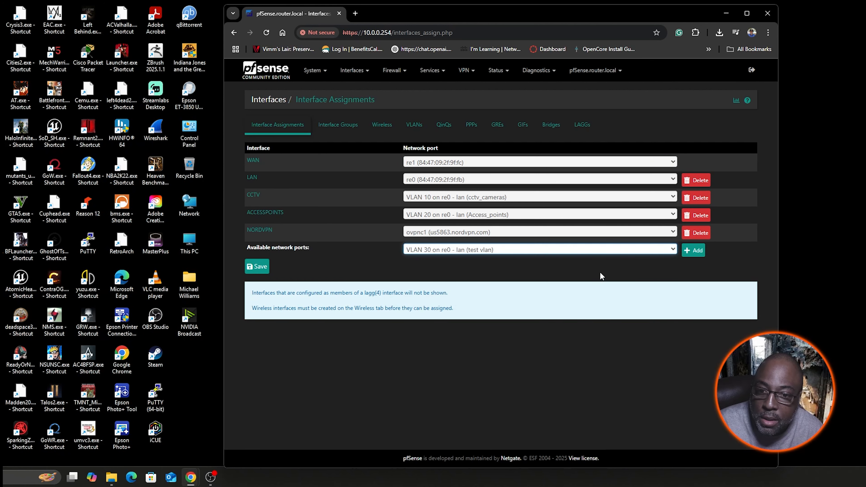
pyautogui.click(696, 251)
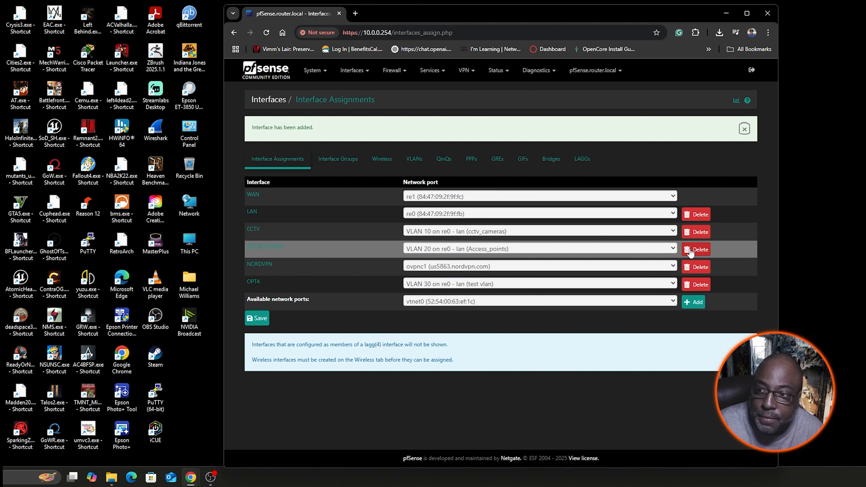
# - Enable the new OPT4 interface and set its description to "vlan30"
pyautogui.click(254, 282)
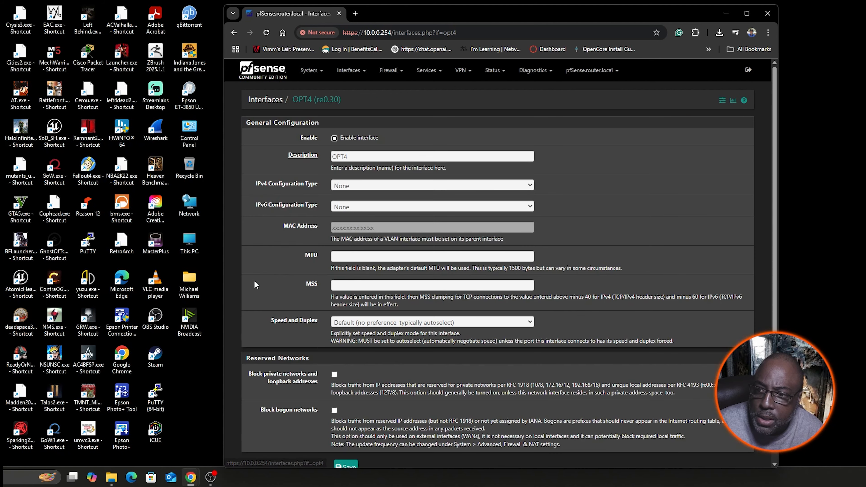
pyautogui.click(334, 137)
pyautogui.press('Tab')
pyautogui.write('vlan30')
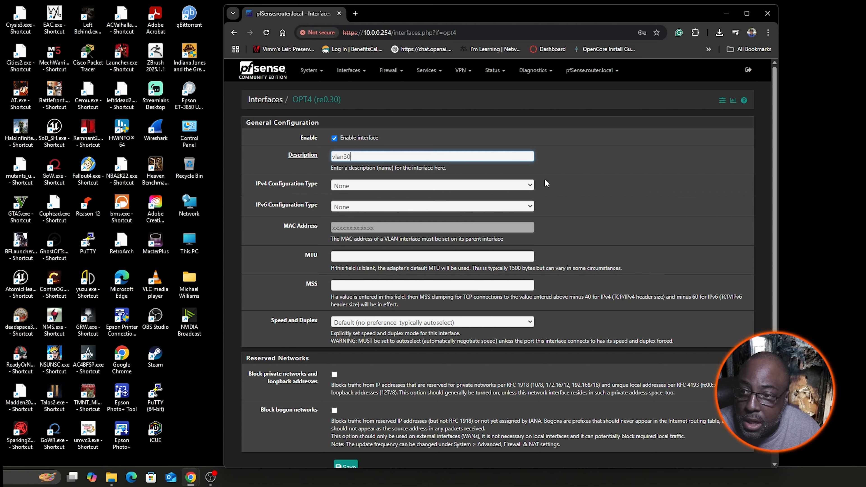
# - Set the interface's IPv4 configuration type to Static IPv4
pyautogui.click(529, 185)
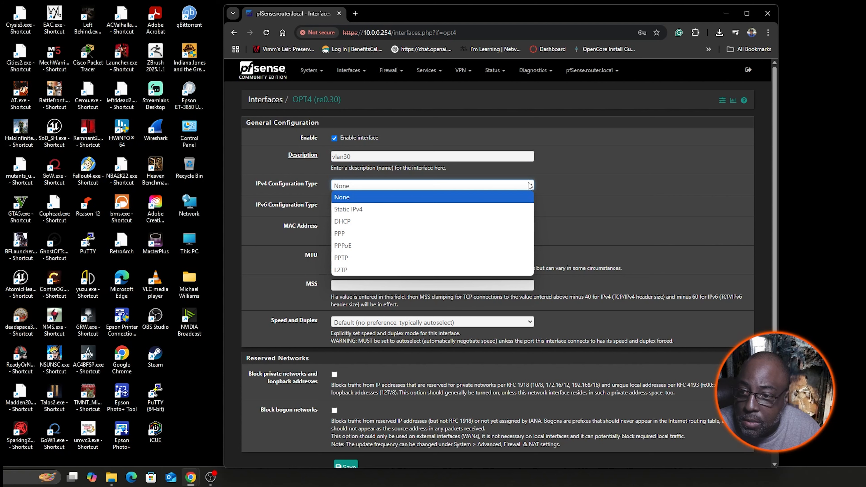
pyautogui.click(490, 210)
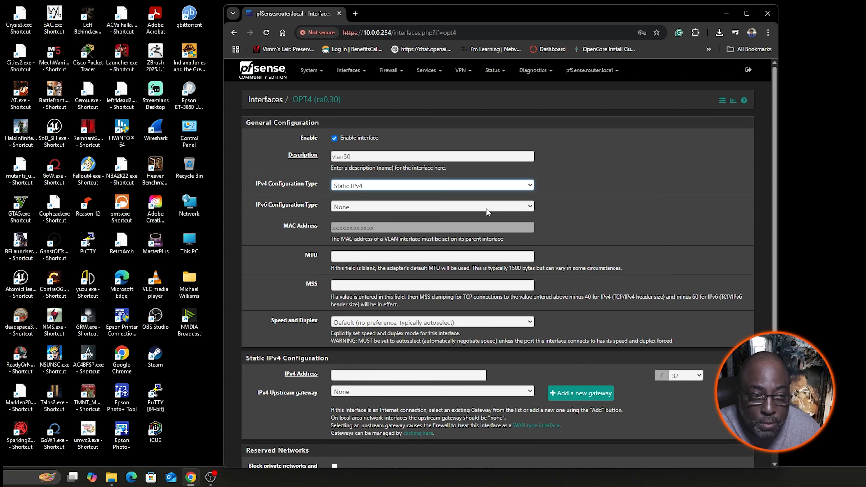
pyautogui.click(520, 187)
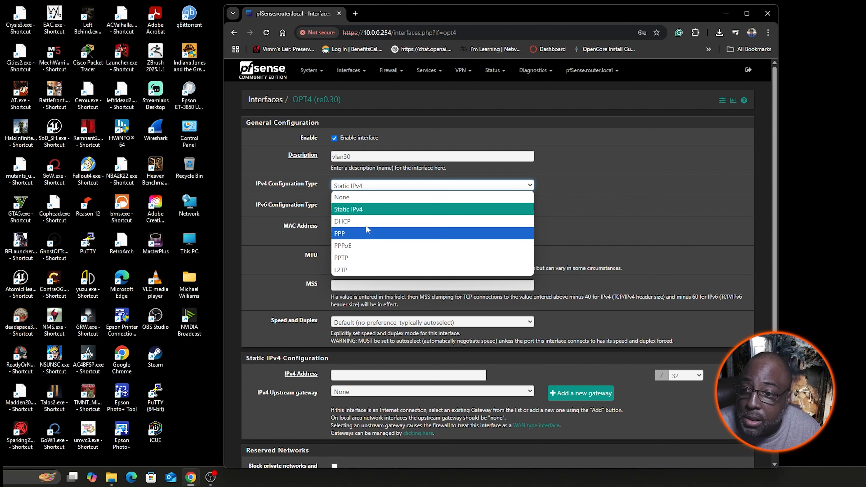
pyautogui.click(365, 209)
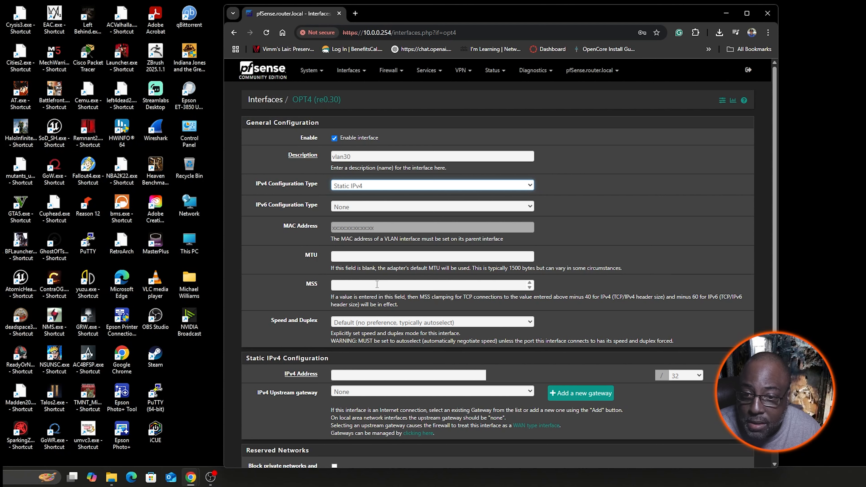
# - Set the interface's static IPv4 address to 10.0.30.254 with a /24 mask, and save and apply the changes
pyautogui.scroll(-2, 406, 295)
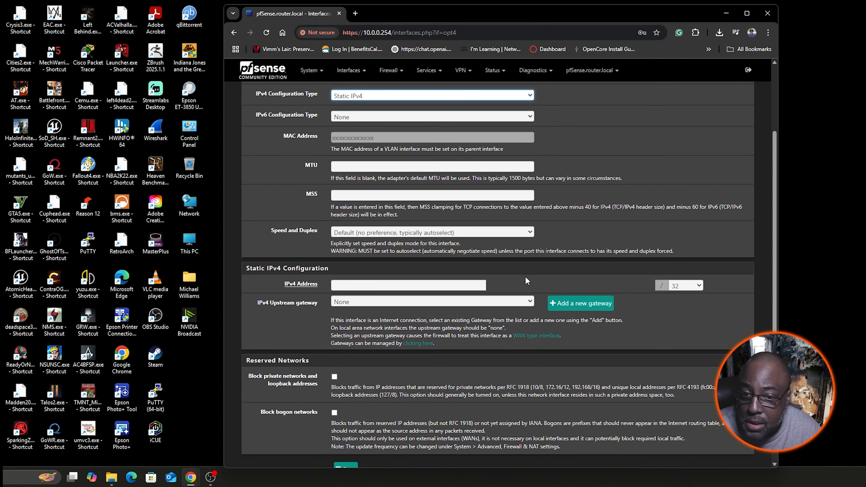
pyautogui.click(481, 285)
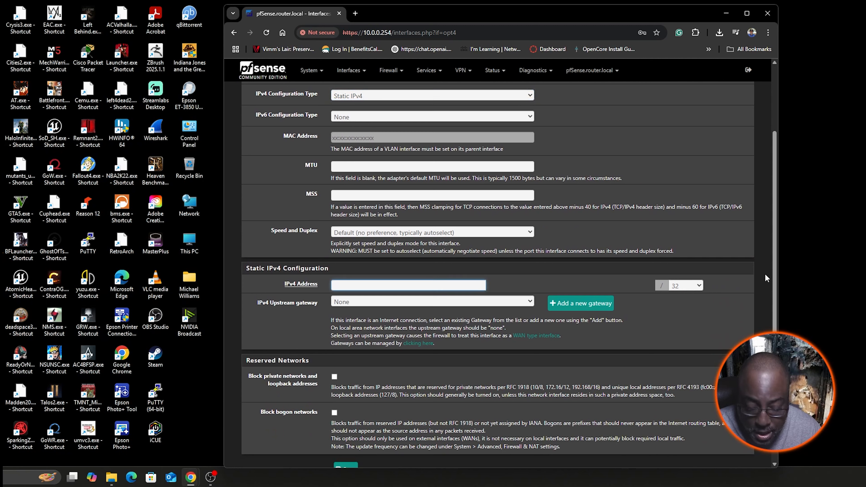
pyautogui.write('10')
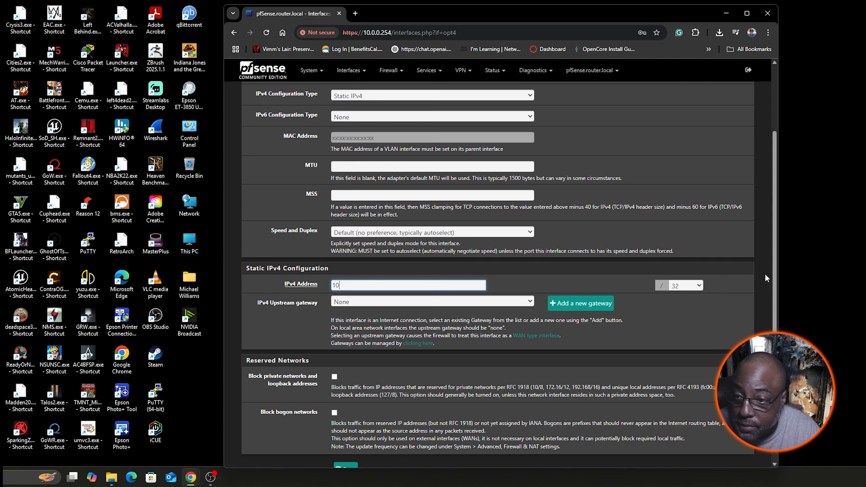
pyautogui.write('.0')
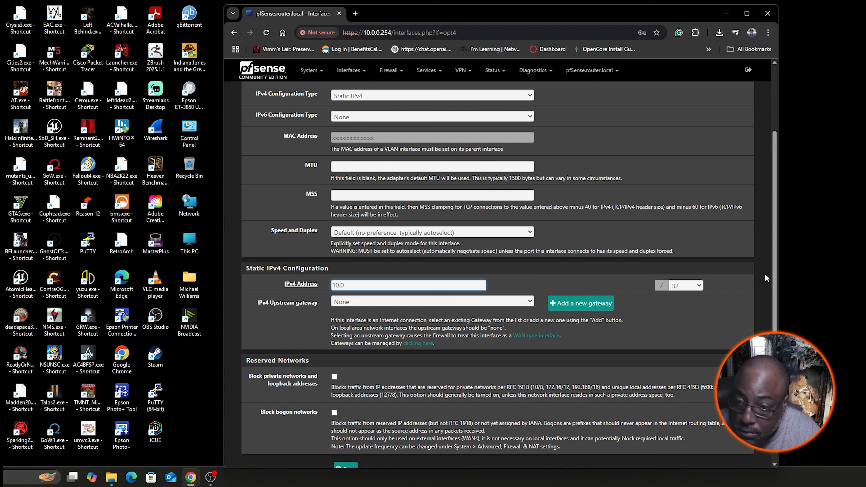
pyautogui.write('.30')
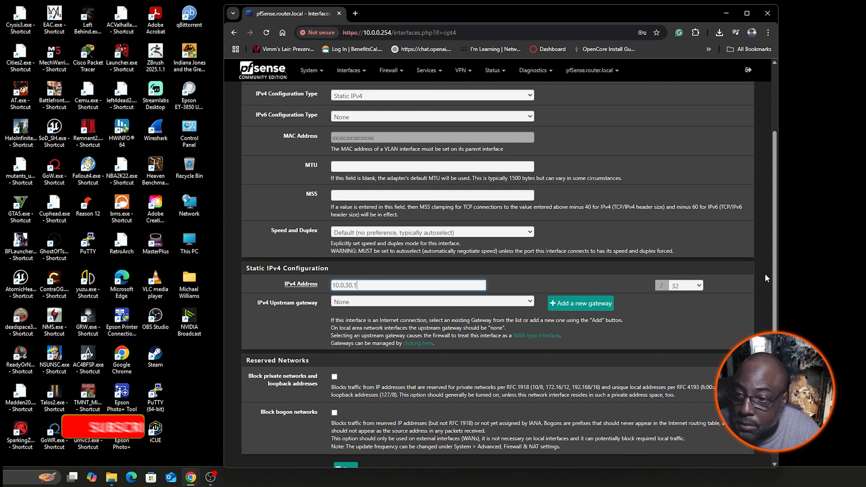
pyautogui.write('.254')
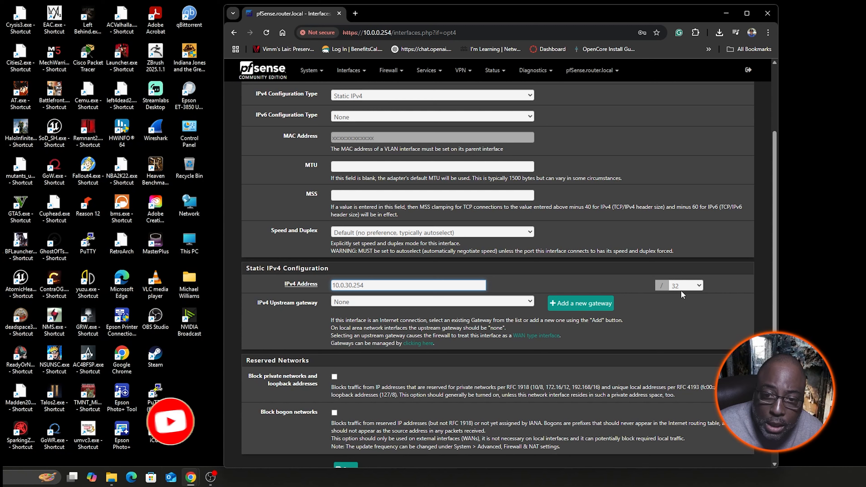
pyautogui.click(699, 286)
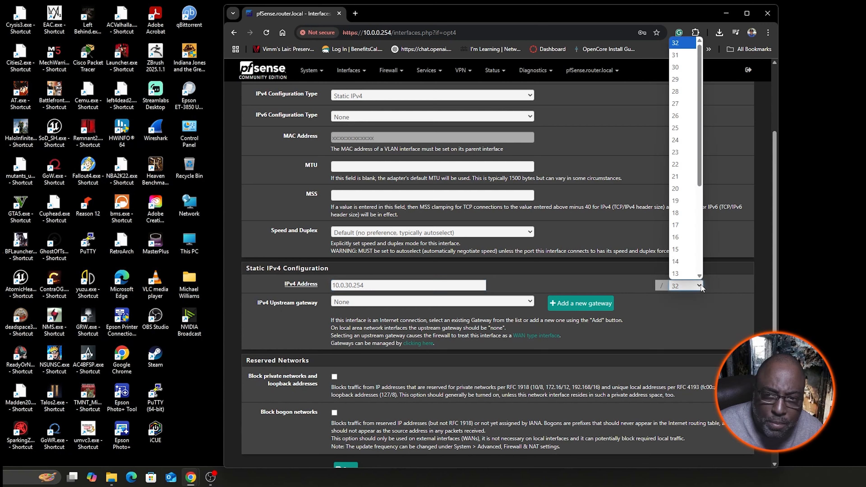
pyautogui.click(692, 144)
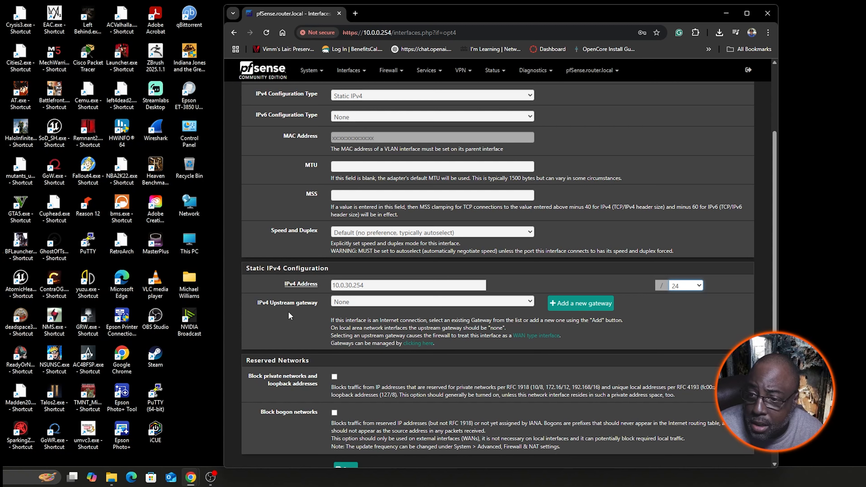
pyautogui.scroll(-2, 704, 310)
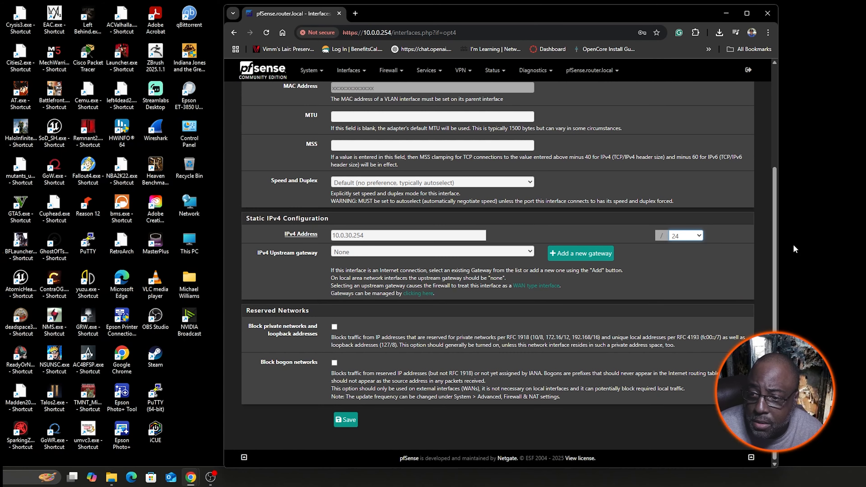
pyautogui.click(346, 420)
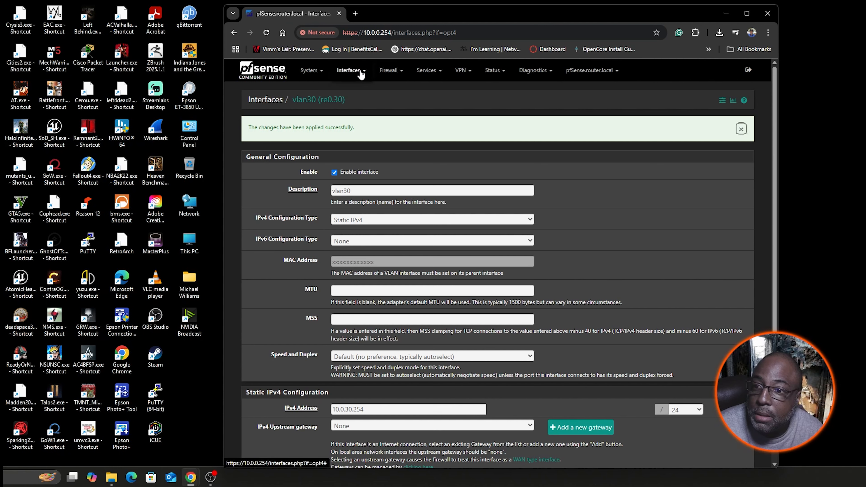
# - Enable the DHCP server on the VLAN30 interface
pyautogui.click(432, 75)
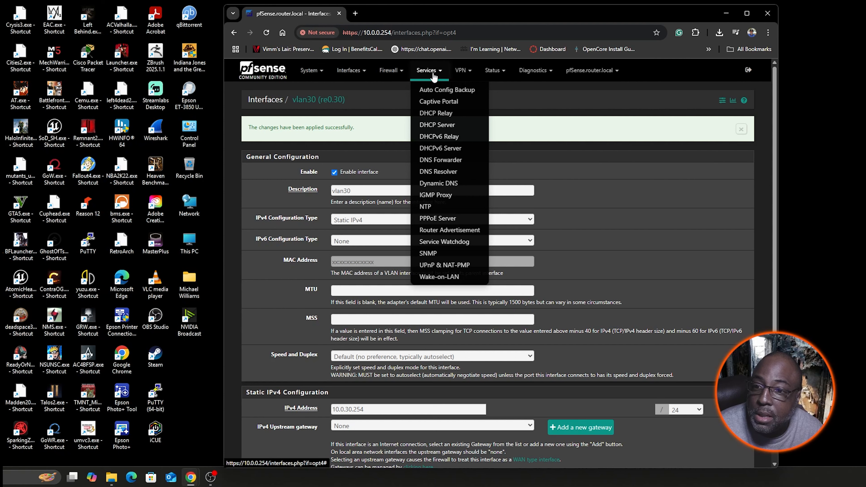
pyautogui.click(431, 125)
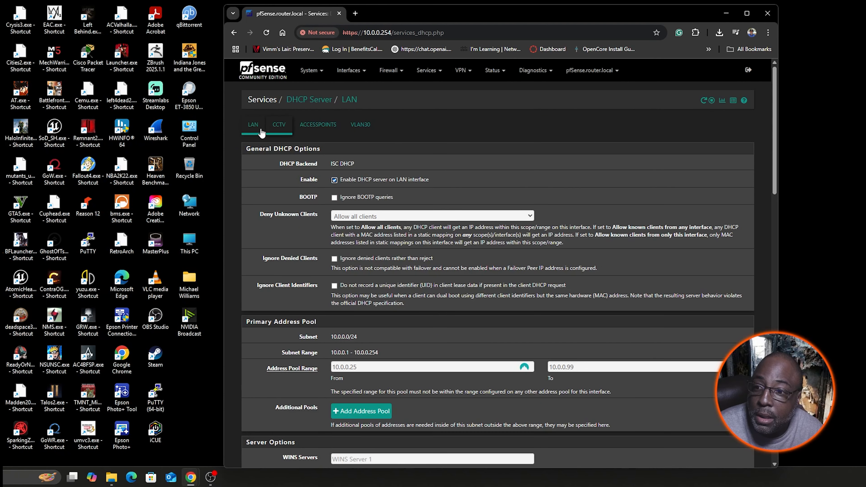
pyautogui.click(362, 129)
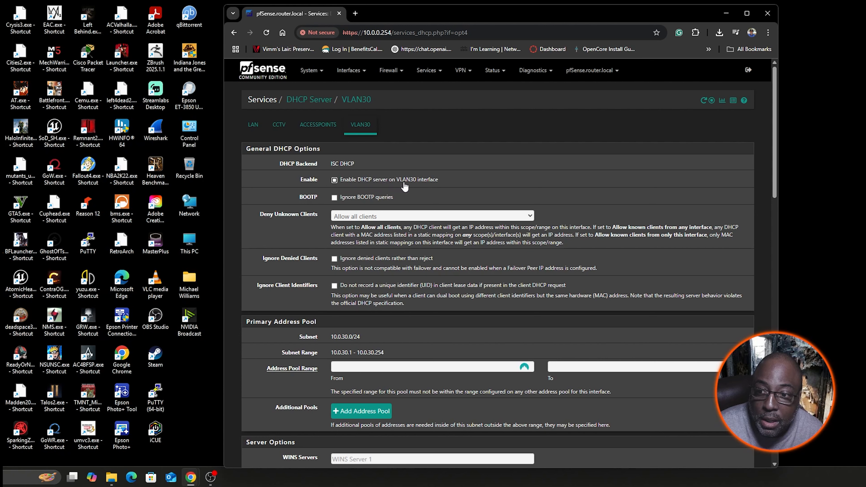
pyautogui.click(335, 180)
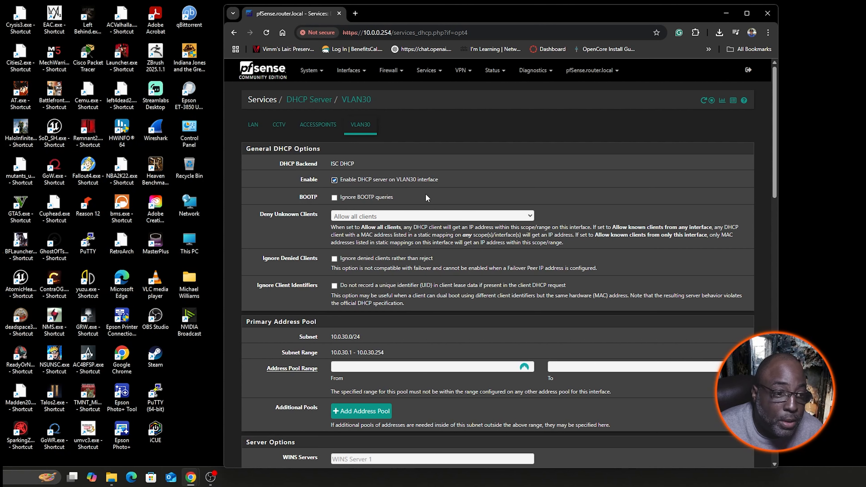
# - Set the start of the VLAN30 DHCP address pool range to 10.0.30.15
pyautogui.scroll(-1, 467, 227)
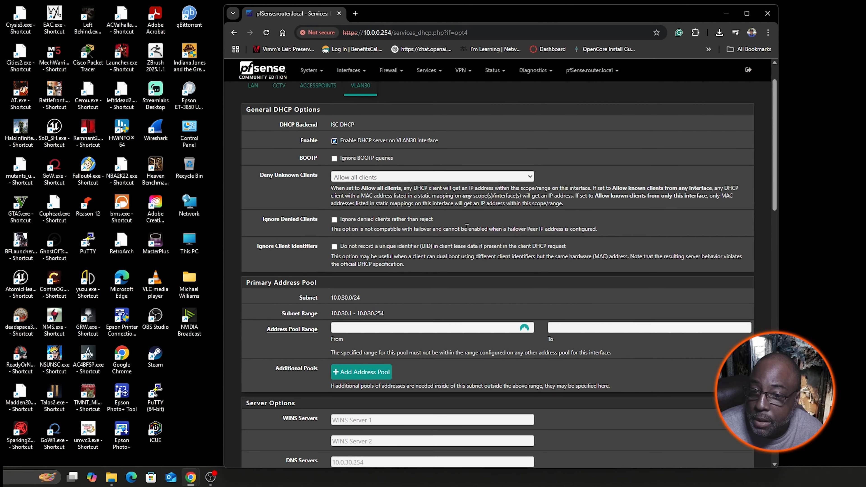
pyautogui.scroll(-1, 467, 227)
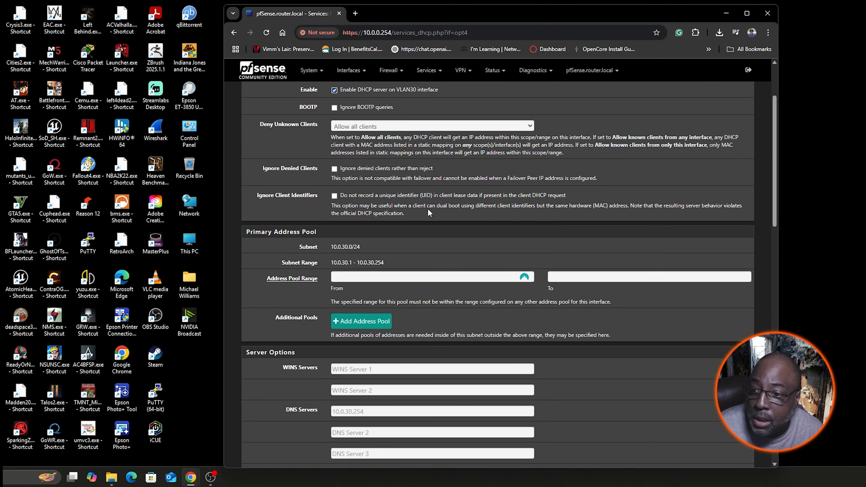
pyautogui.click(354, 276)
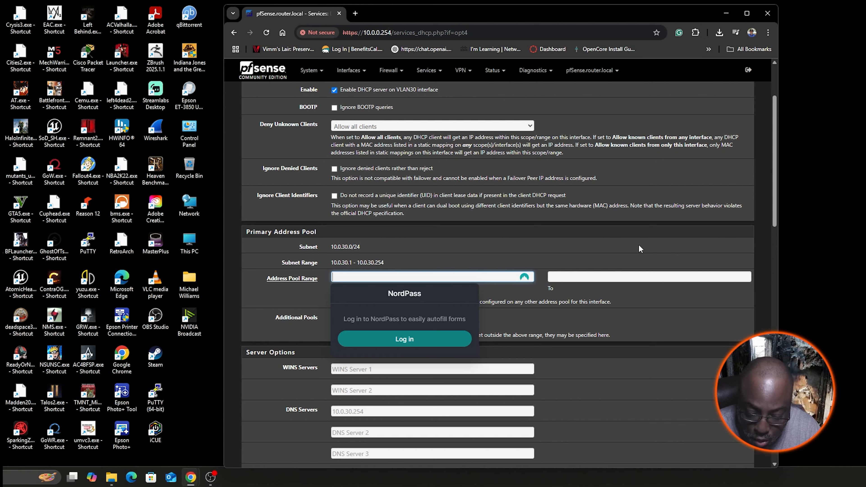
pyautogui.write('10.')
pyautogui.write('0.')
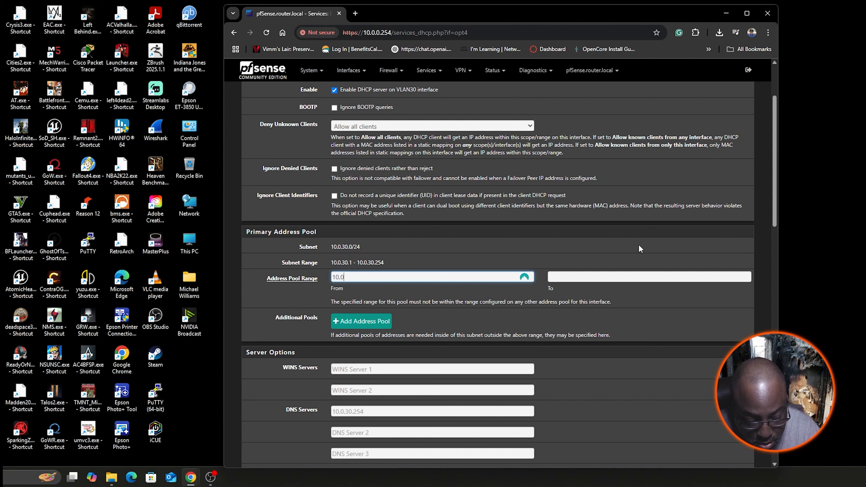
pyautogui.write('30')
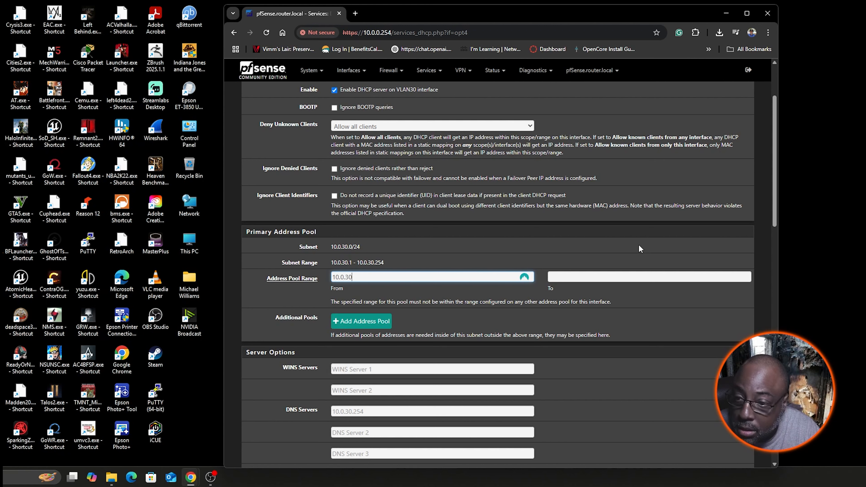
pyautogui.write('.')
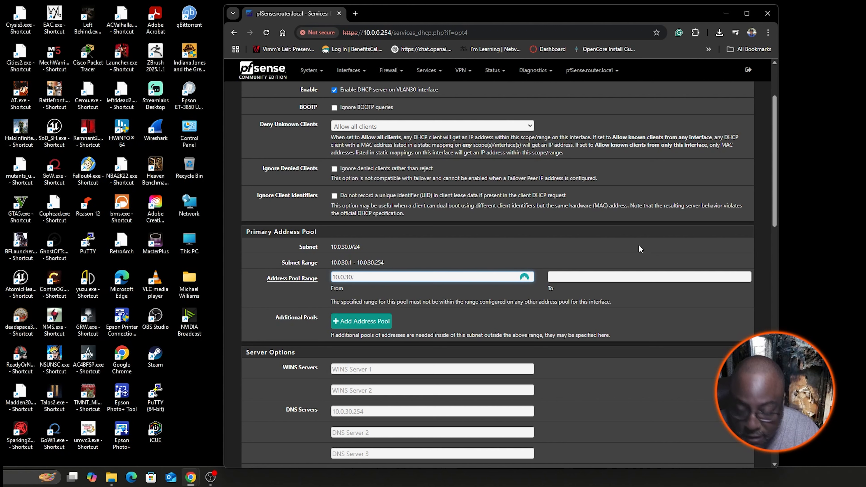
pyautogui.write('15')
# - Set the end of the VLAN30 DHCP address pool range to 10.0.30.250
pyautogui.click(633, 277)
pyautogui.write('10.0.30.')
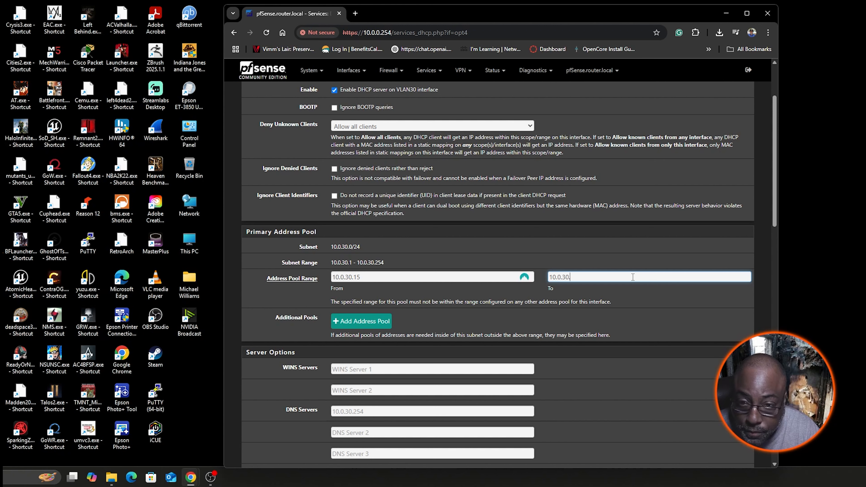
pyautogui.write('250')
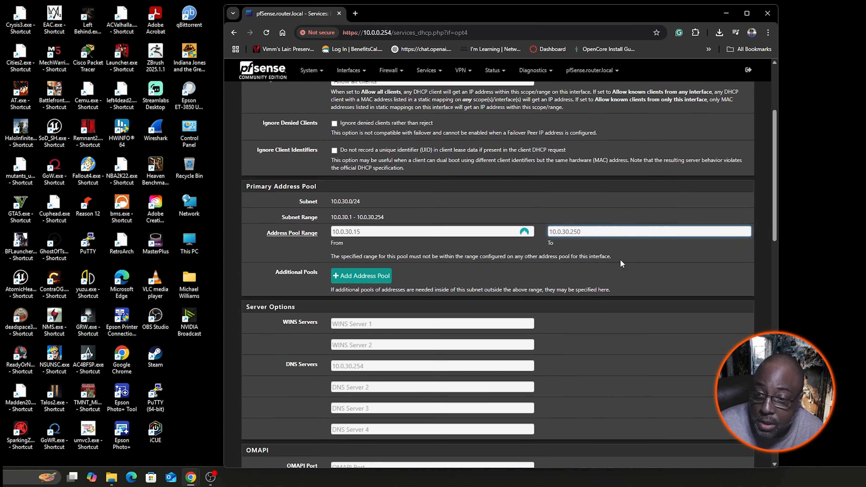
# - Set the first two DNS servers for the VLAN30 DHCP server to 8.8.8.8 and 1.1.1.1
pyautogui.scroll(-2, 619, 262)
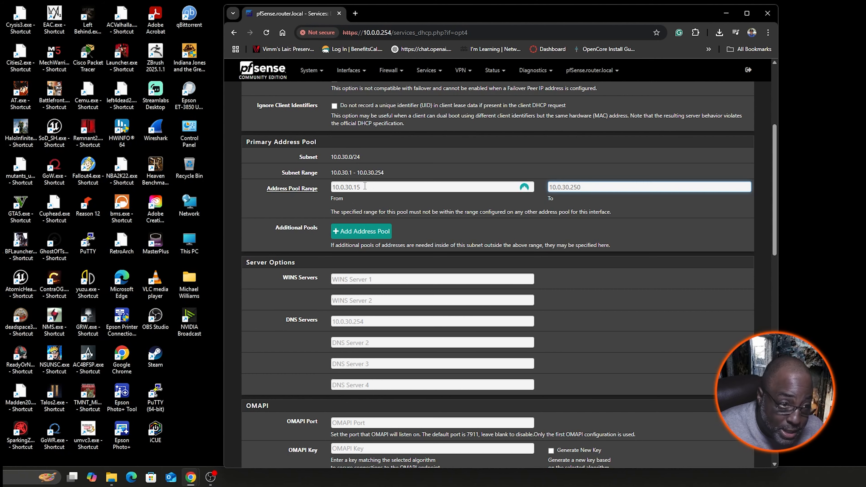
pyautogui.scroll(-5, 454, 246)
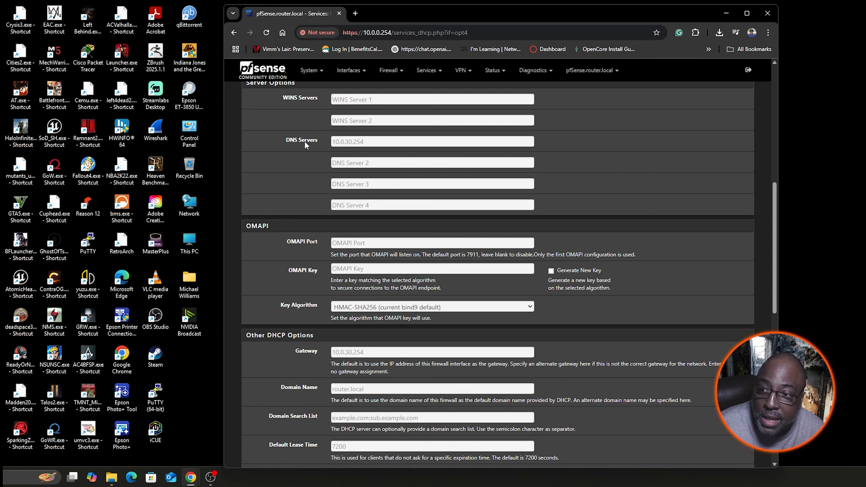
pyautogui.click(385, 141)
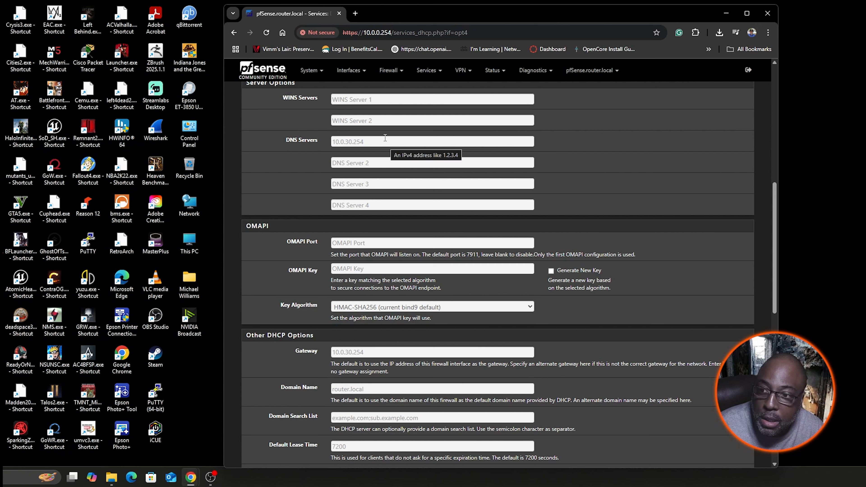
pyautogui.write('8.8')
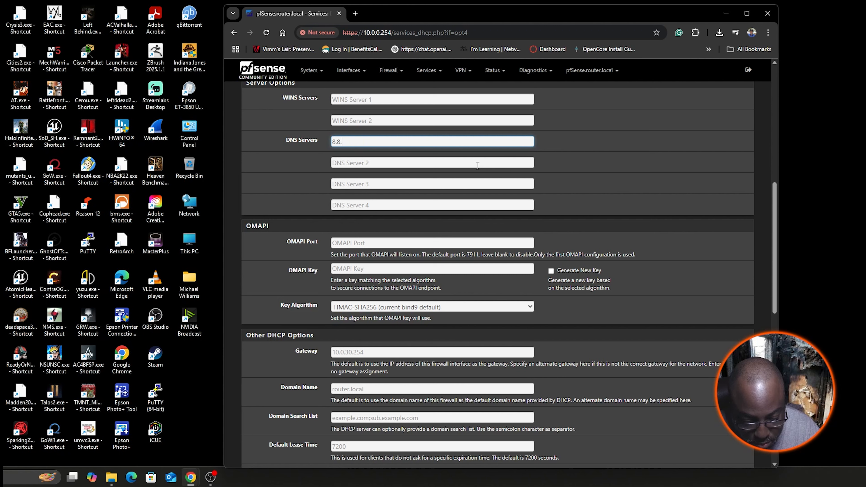
pyautogui.write('.8.8')
pyautogui.click(478, 166)
pyautogui.write('1')
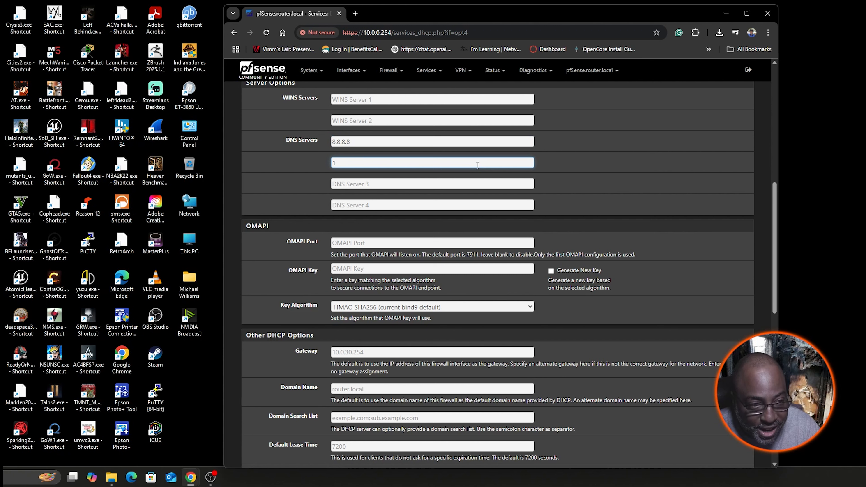
pyautogui.write('.1.1.1')
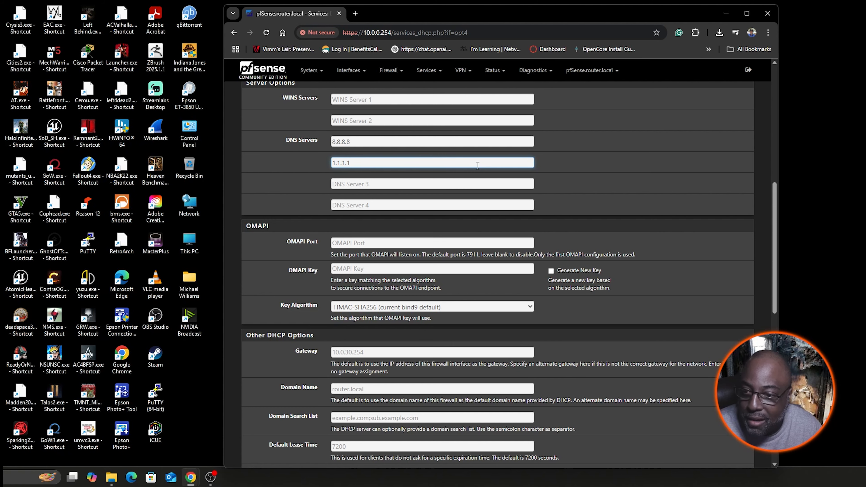
# - Save the VLAN30 DHCP server settings and apply the changes
pyautogui.scroll(-10, 478, 165)
pyautogui.click(346, 366)
pyautogui.click(729, 130)
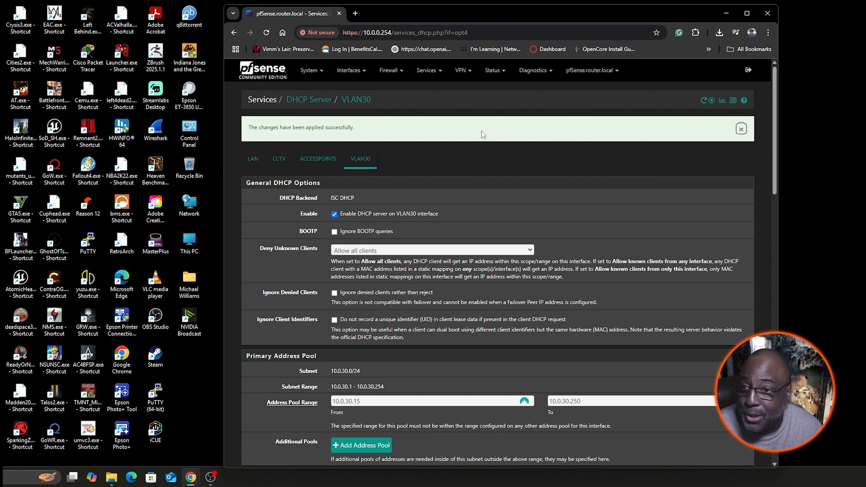
# - Add a new firewall rule to the top of the VLAN30 rules and set its protocol to Any
pyautogui.click(395, 71)
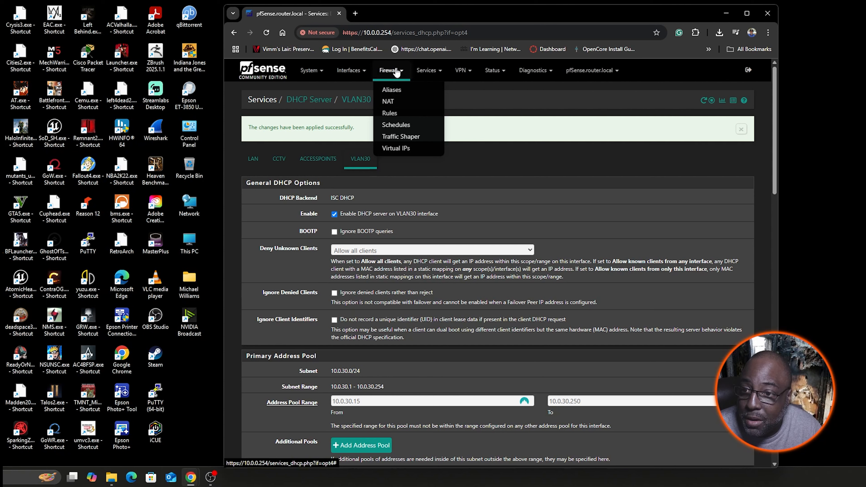
pyautogui.click(390, 113)
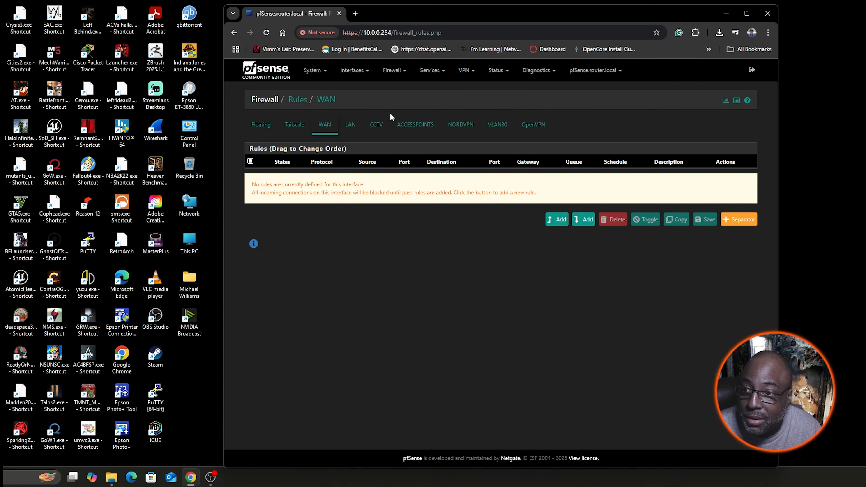
pyautogui.click(500, 125)
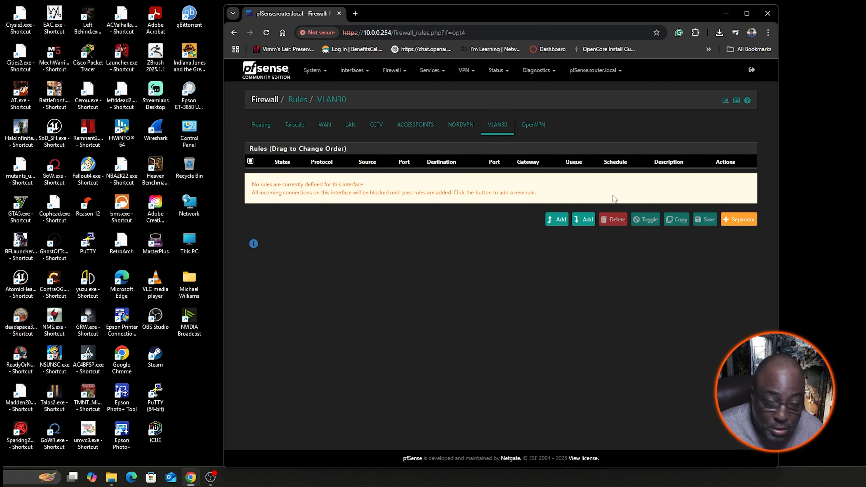
pyautogui.click(556, 220)
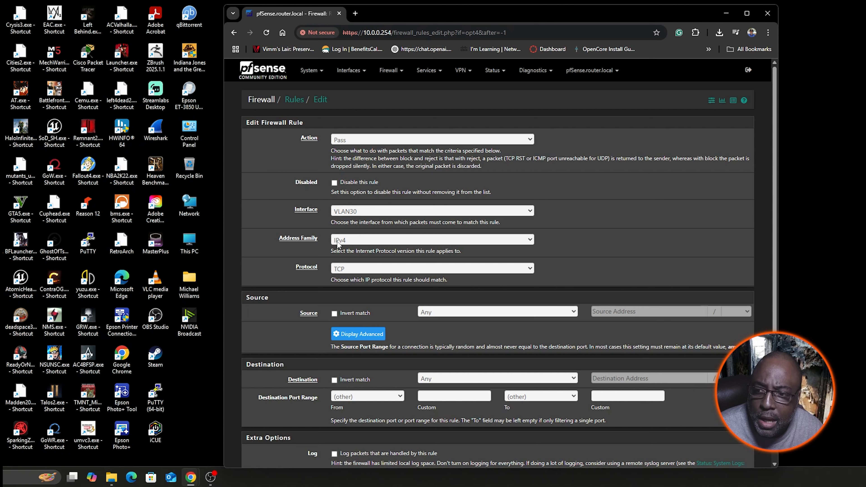
pyautogui.click(355, 269)
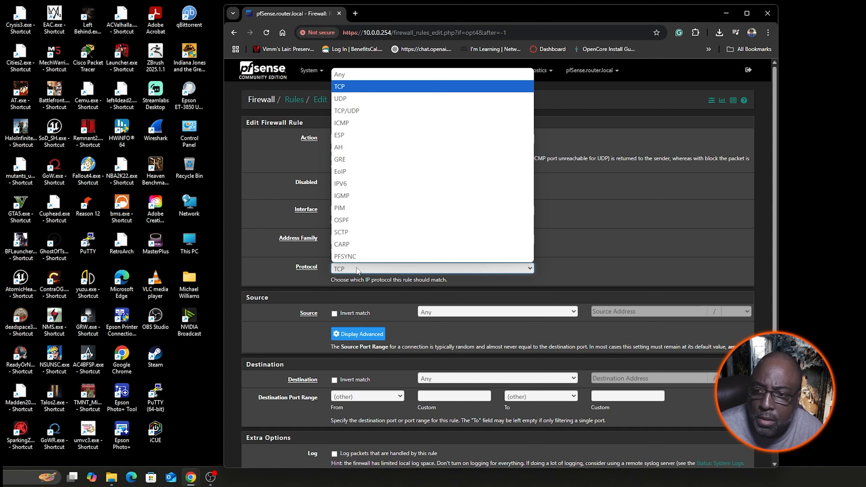
pyautogui.click(360, 74)
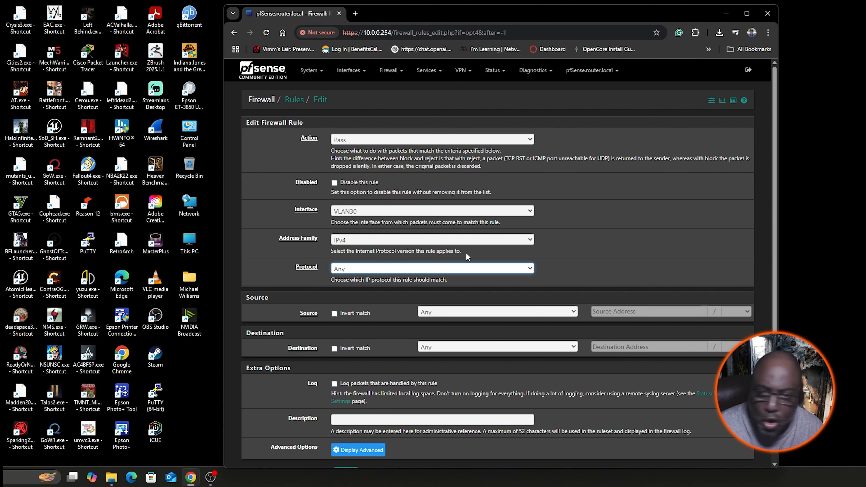
# - Set the pass rule's source to VLAN30 subnets, then save the rule and apply the firewall changes
pyautogui.click(573, 312)
pyautogui.click(483, 288)
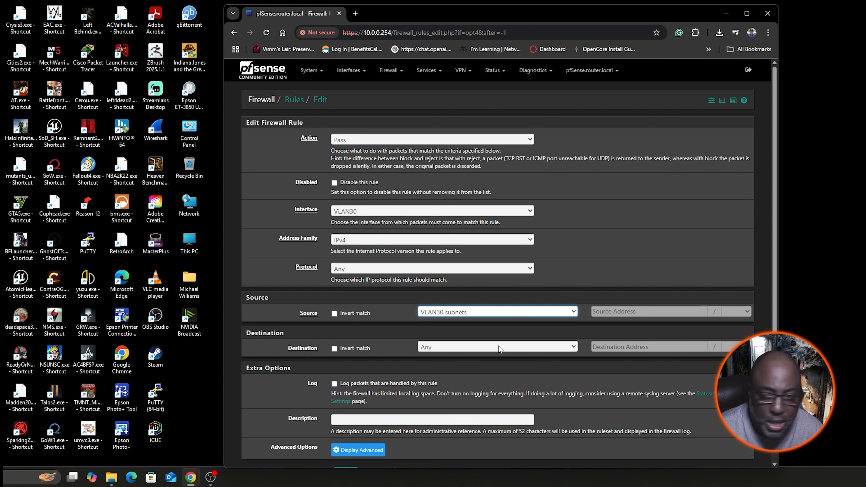
pyautogui.scroll(-2, 547, 339)
pyautogui.click(347, 420)
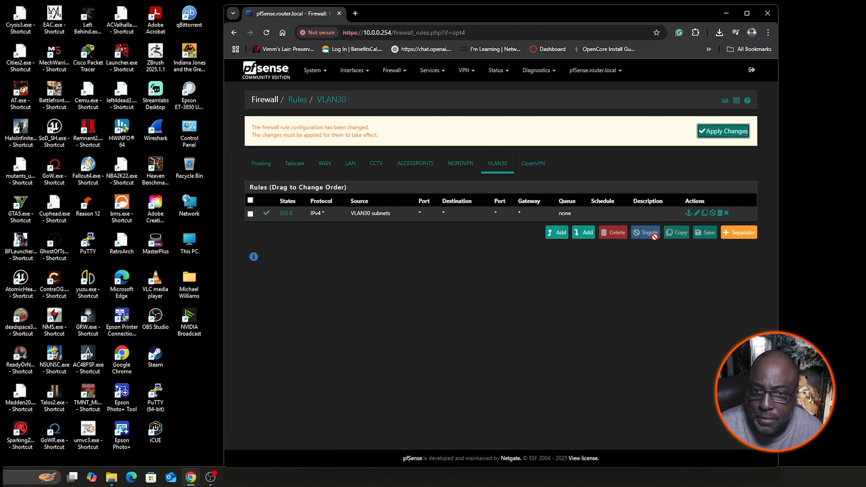
pyautogui.click(724, 131)
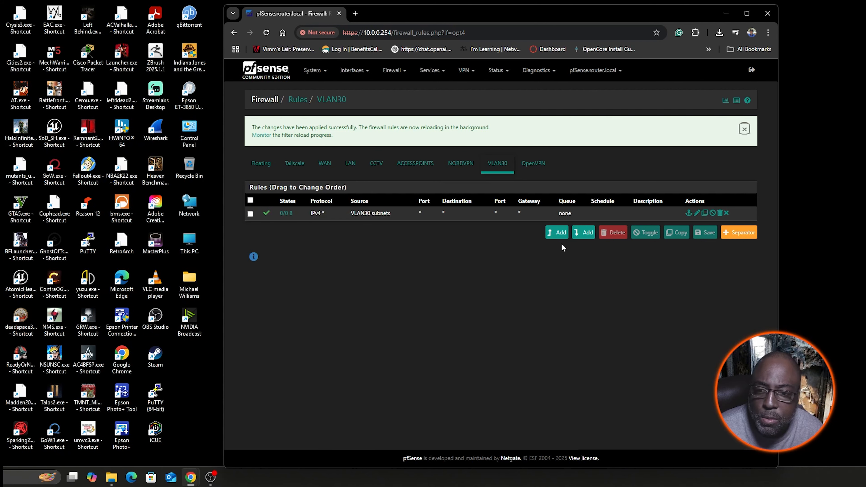
# - Add another firewall rule to the top of the VLAN30 rules with action Block and protocol Any
pyautogui.click(554, 233)
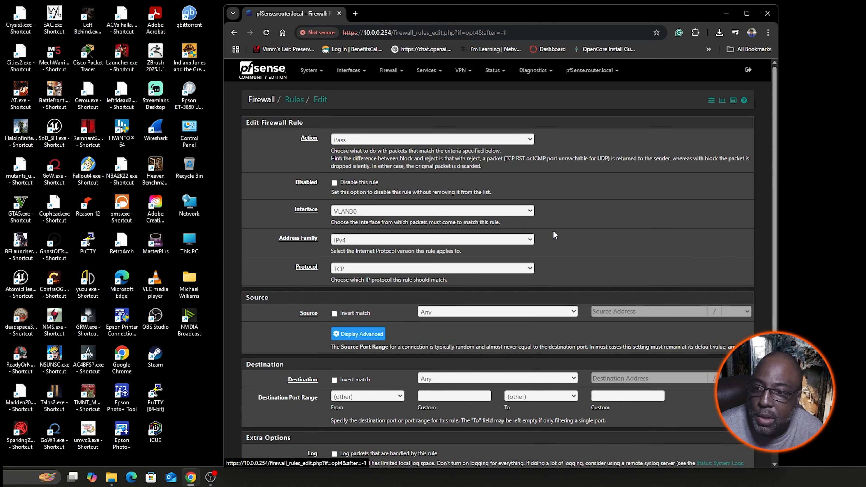
pyautogui.click(532, 140)
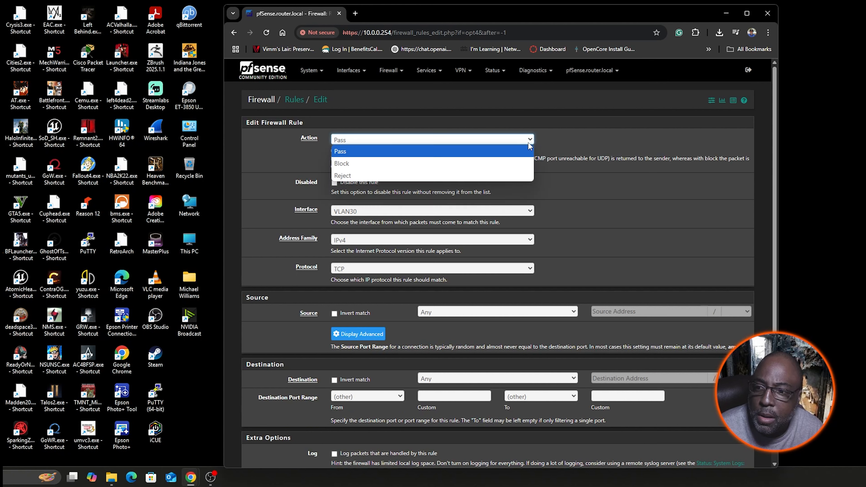
pyautogui.click(514, 157)
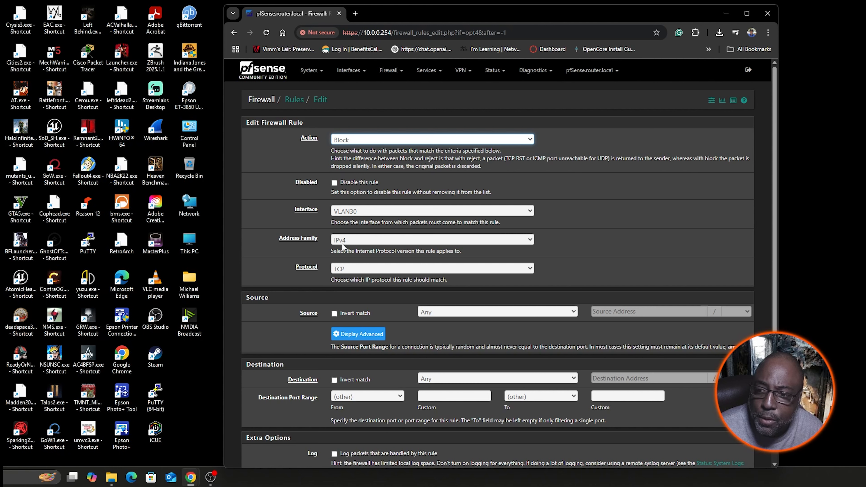
pyautogui.click(348, 269)
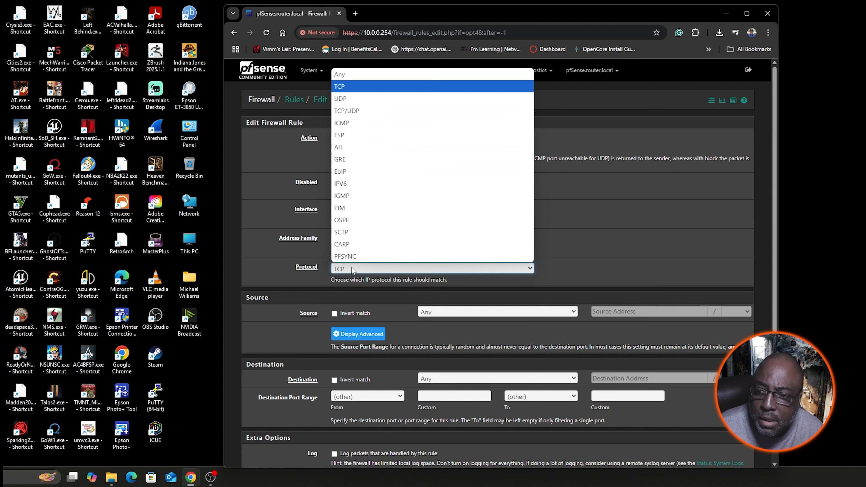
pyautogui.click(359, 75)
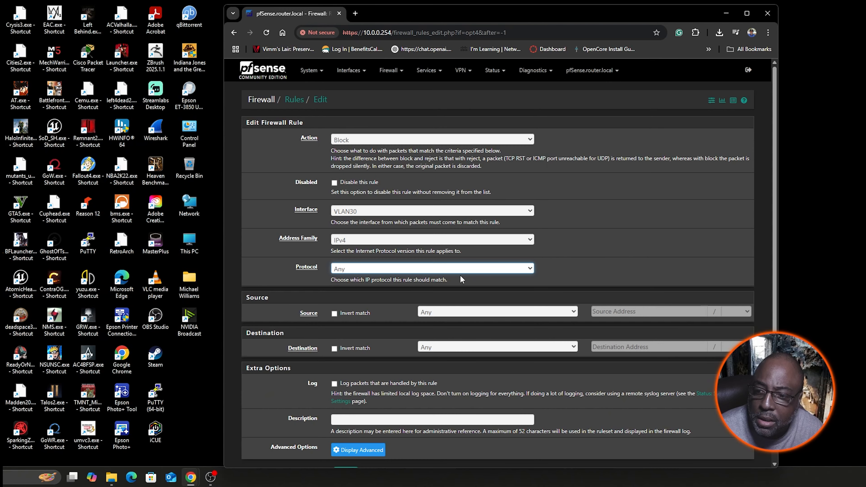
# - Set the block rule's source to VLAN30 subnets and its destination to LAN subnets
pyautogui.click(574, 312)
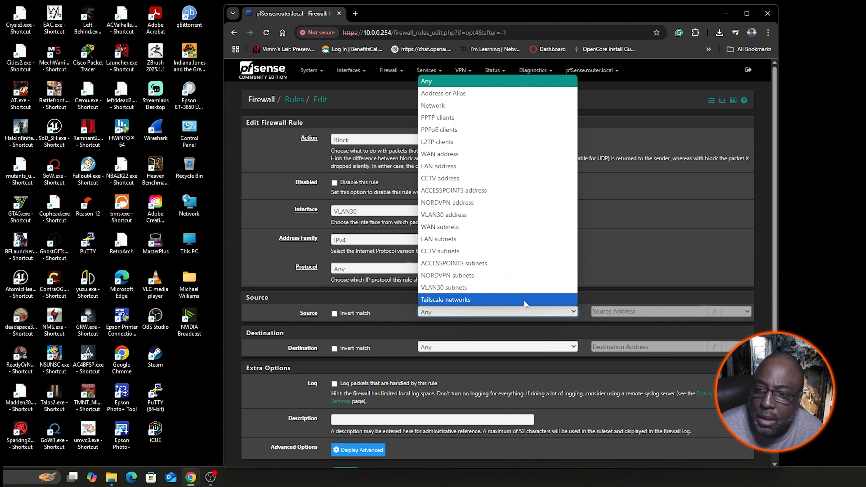
pyautogui.click(460, 287)
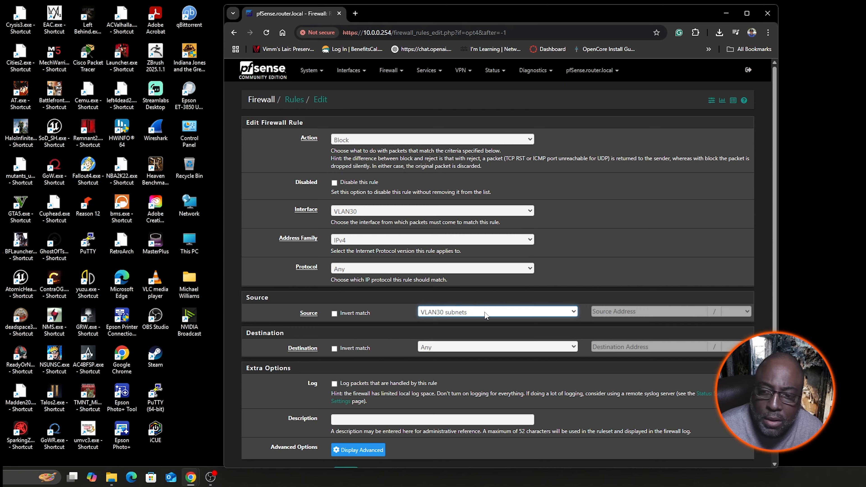
pyautogui.scroll(-2, 484, 319)
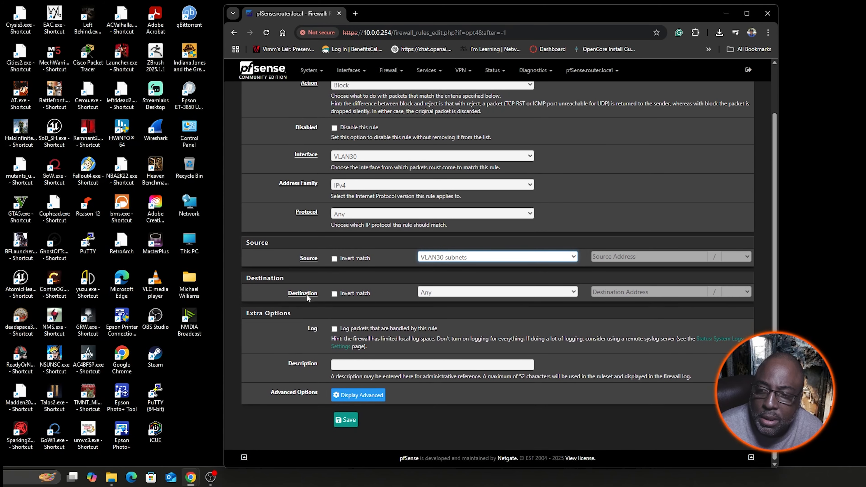
pyautogui.click(577, 293)
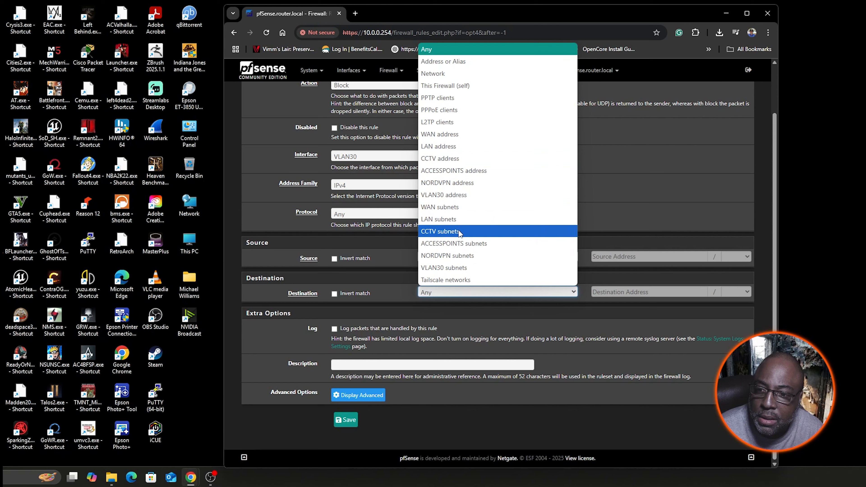
pyautogui.click(458, 223)
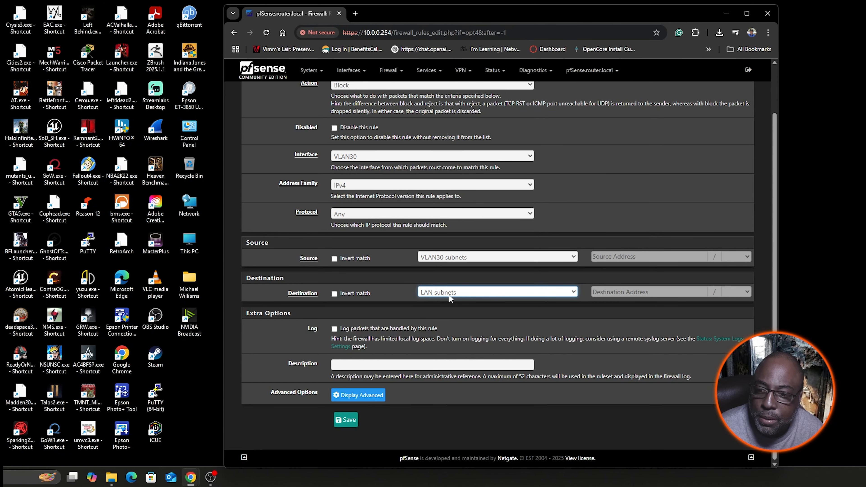
# - Describe the block rule as "block from lanm nets", then save it and apply the firewall changes
pyautogui.click(421, 363)
pyautogui.write('block from ')
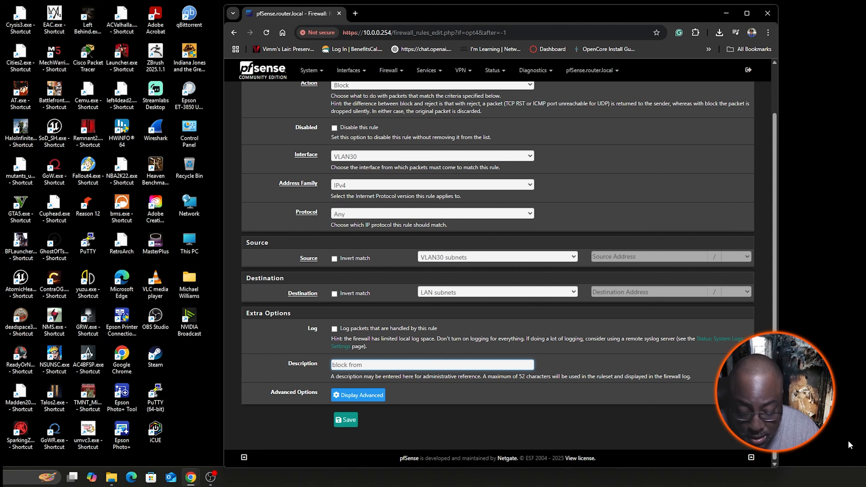
pyautogui.write('lanm nets')
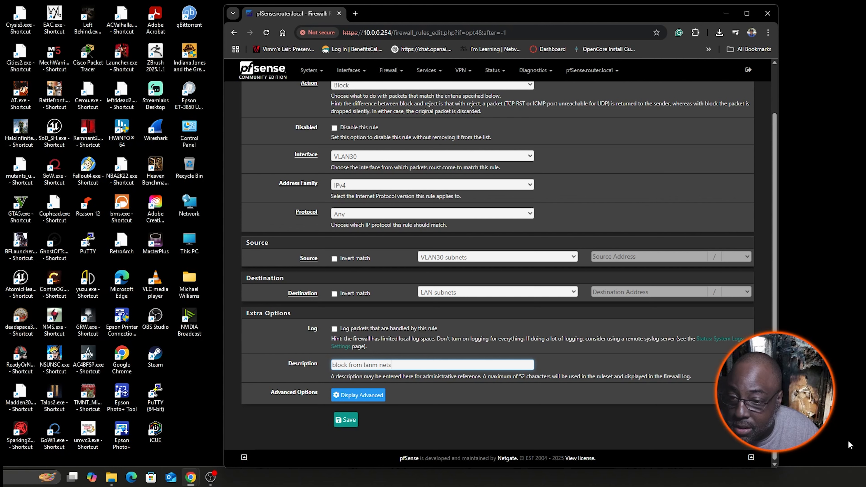
pyautogui.click(346, 420)
pyautogui.click(725, 131)
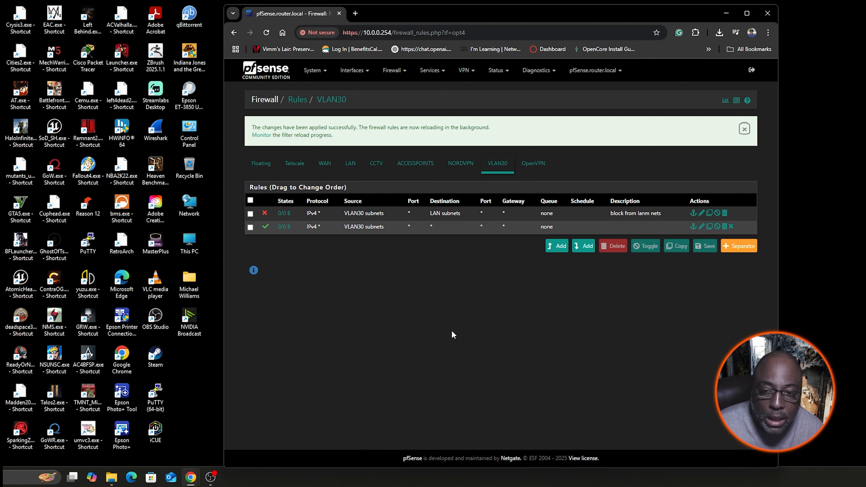